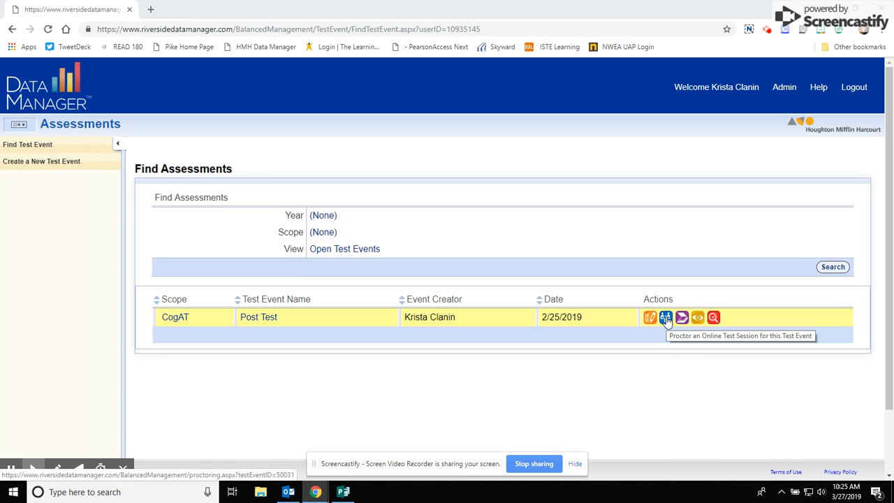
Open proctoring for the Post Test event and choose grade K - Kindergarten for a new test session
click(667, 318)
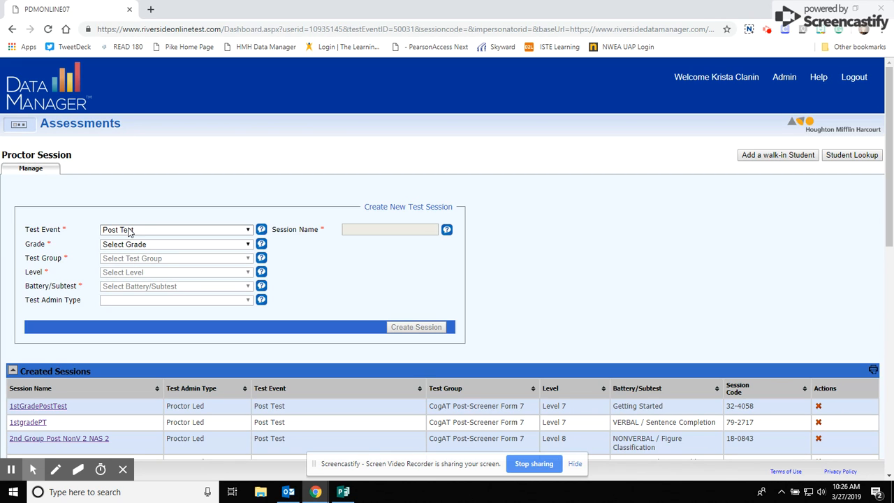
click(129, 231)
click(131, 250)
click(131, 250)
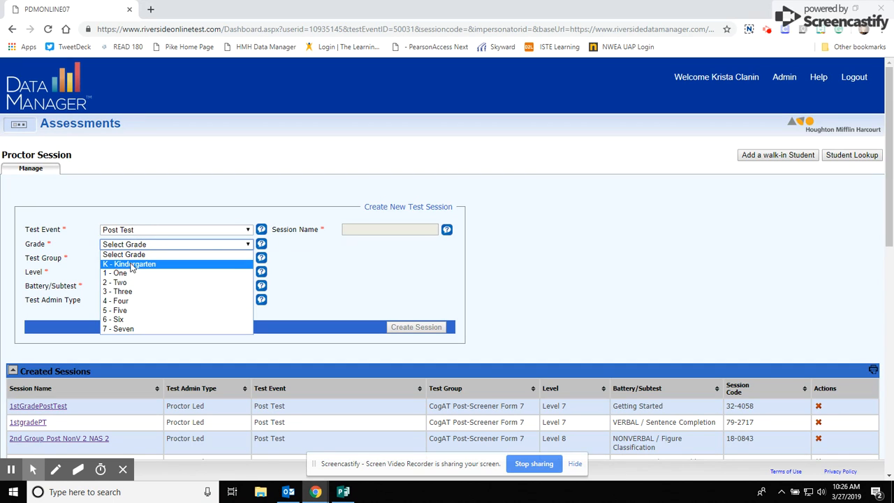
click(129, 264)
Set the test group to CogAT Post-Screener Form 7, level to Level 5/6 and battery to VERBAL / Sentence Completion
click(130, 258)
click(137, 278)
click(137, 275)
click(137, 293)
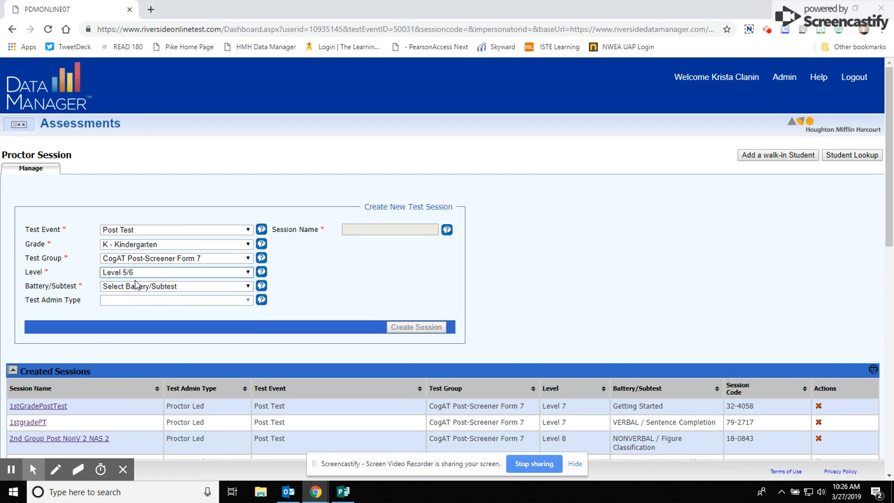
click(137, 287)
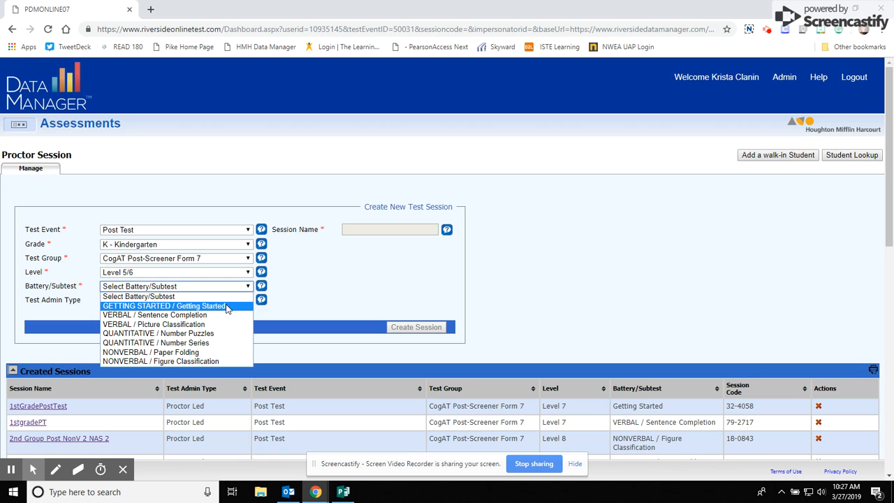
click(209, 315)
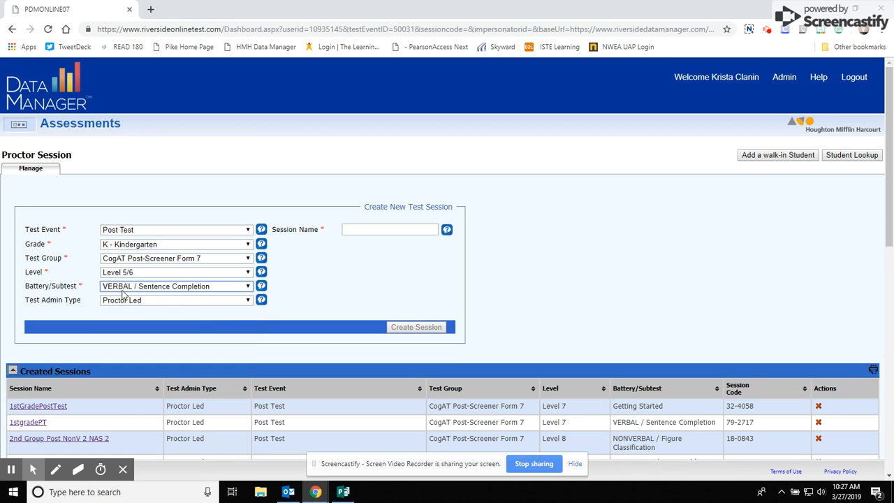
Name the session ASC- Post Verbal 1 and create it
click(395, 224)
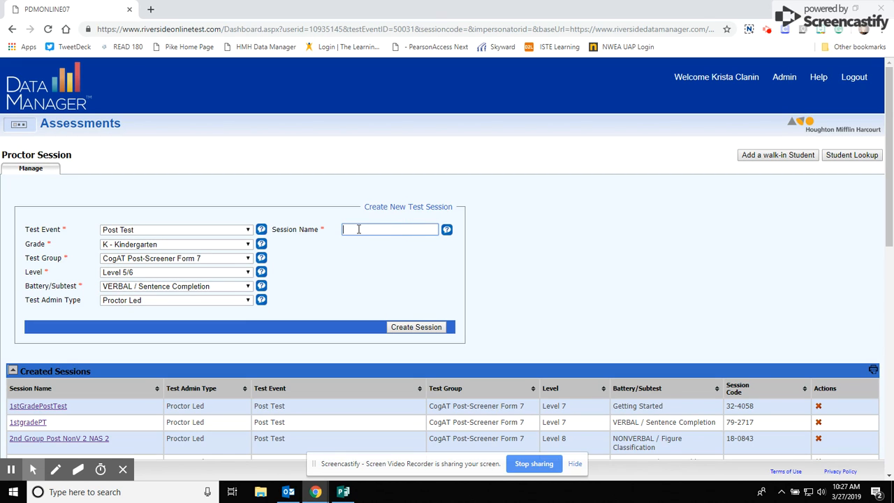
text(ASC Post Verv)
key(BackSpace)
text(bal)
text(1)
click(359, 229)
text(-)
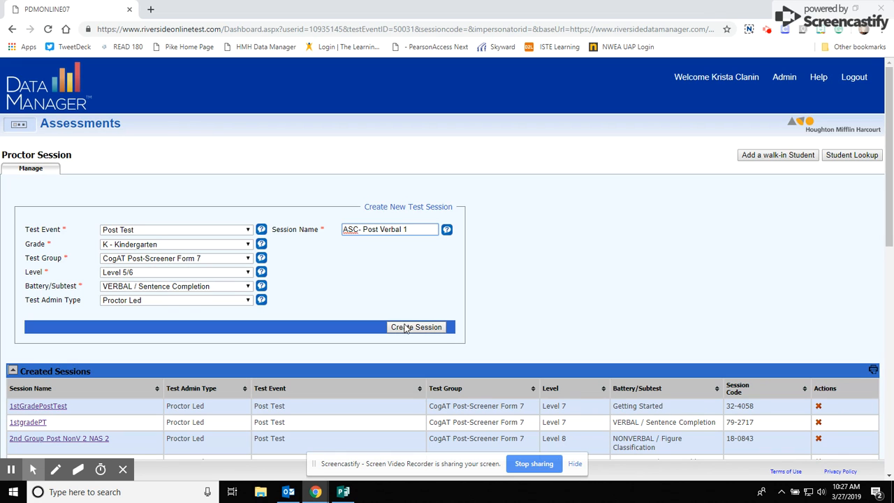
click(404, 332)
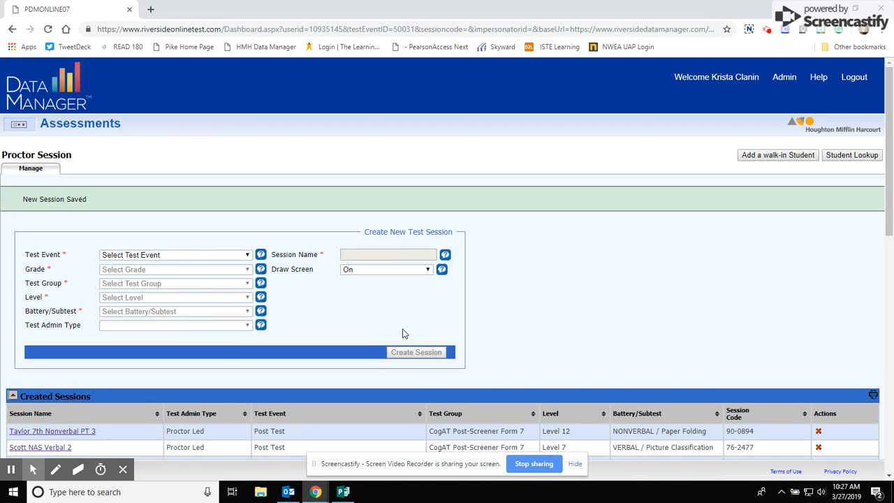
Set up a new session for Post Test, grade 1 - One, CogAT Post-Screener Form 7, Level 7, VERBAL / Sentence Completion
click(191, 256)
click(139, 275)
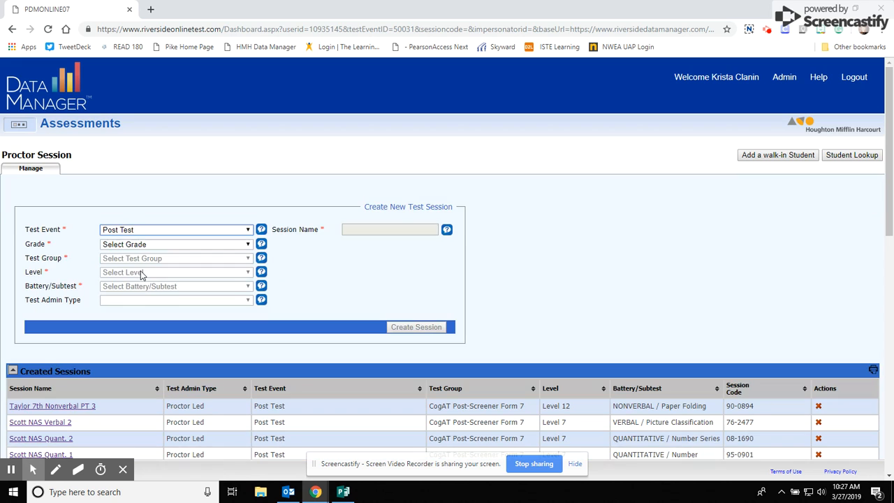
click(142, 245)
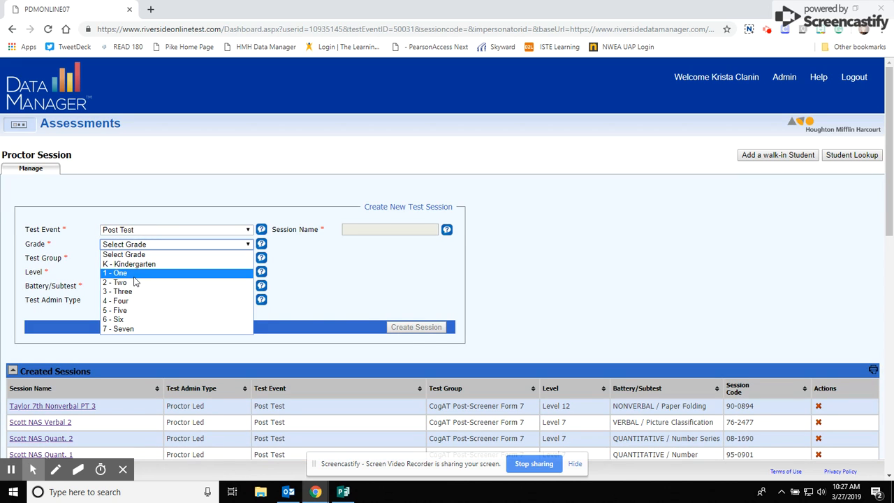
click(136, 274)
click(140, 261)
click(143, 278)
click(143, 273)
click(143, 289)
click(140, 287)
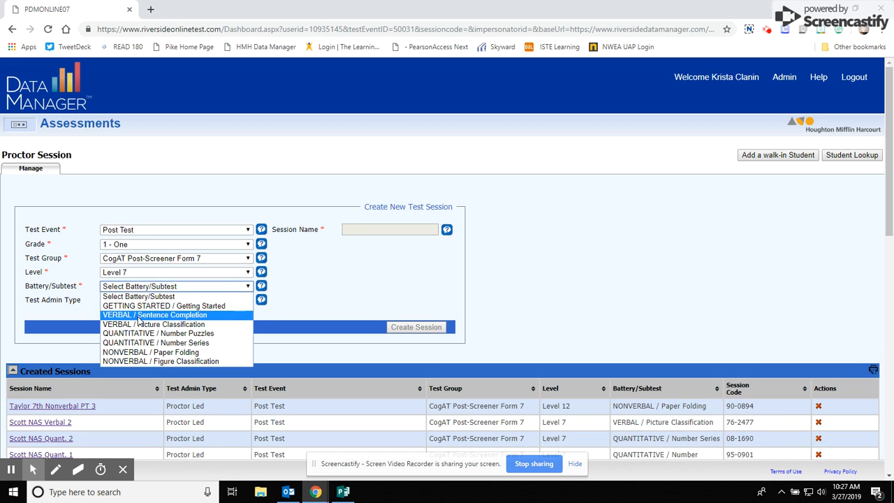
click(140, 311)
Name the session ASC 1st Post Verbal 1 and create it
click(362, 230)
text(ASC Fo)
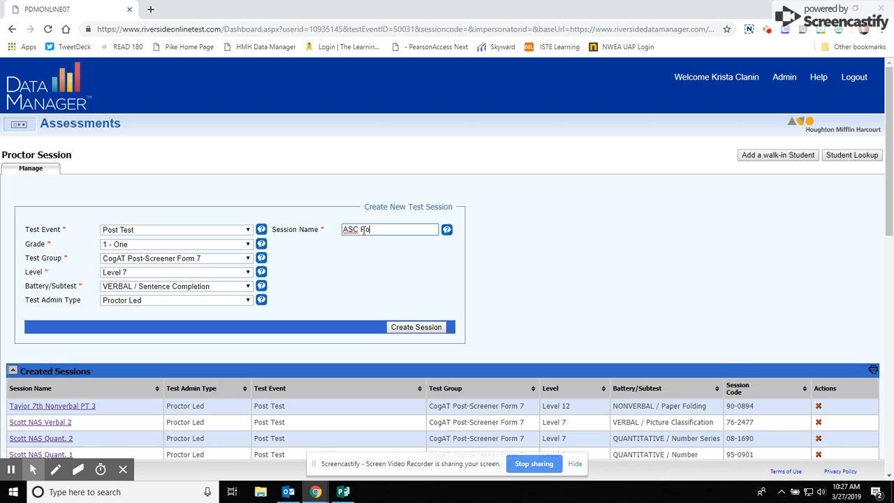
key(BackSpace)
key(BackSpace)
text(Test P)
text(ost Ver)
text(bal )
text(1)
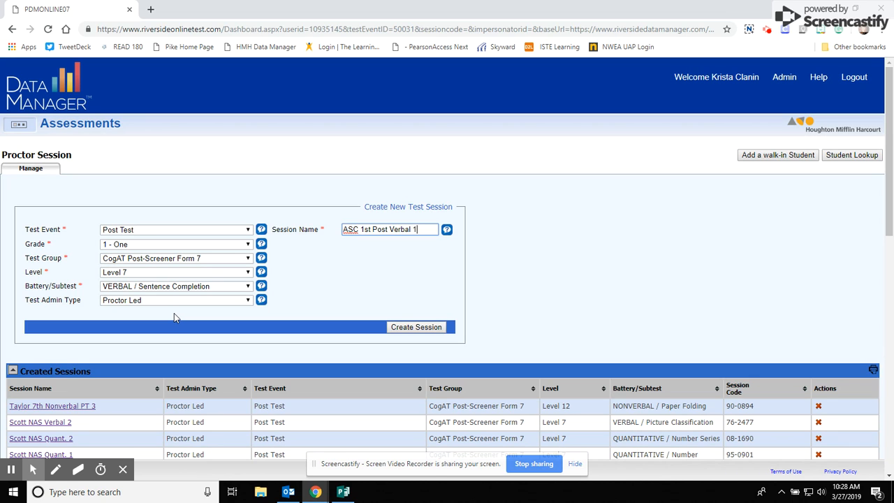
click(414, 328)
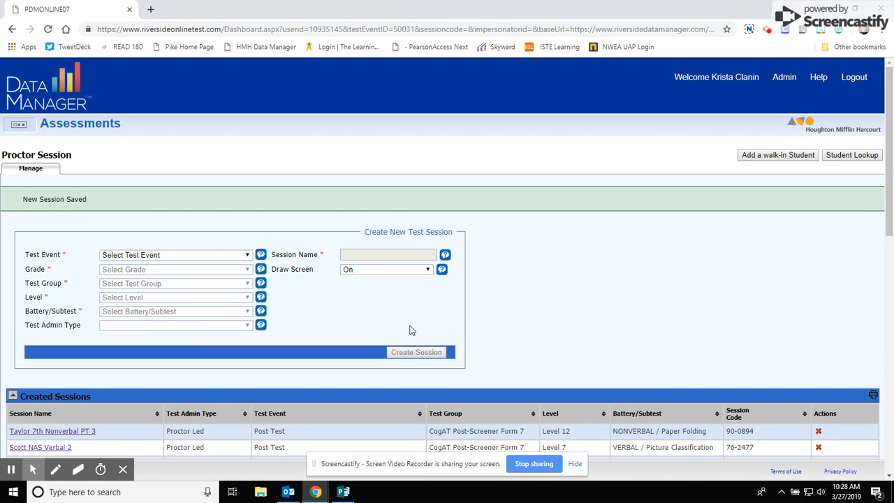
Set up a new session for Post Test, grade K - Kindergarten, CogAT Post-Screener Form 7, Level 5/6, QUANTITATIVE / Number Puzzles
click(177, 255)
click(141, 274)
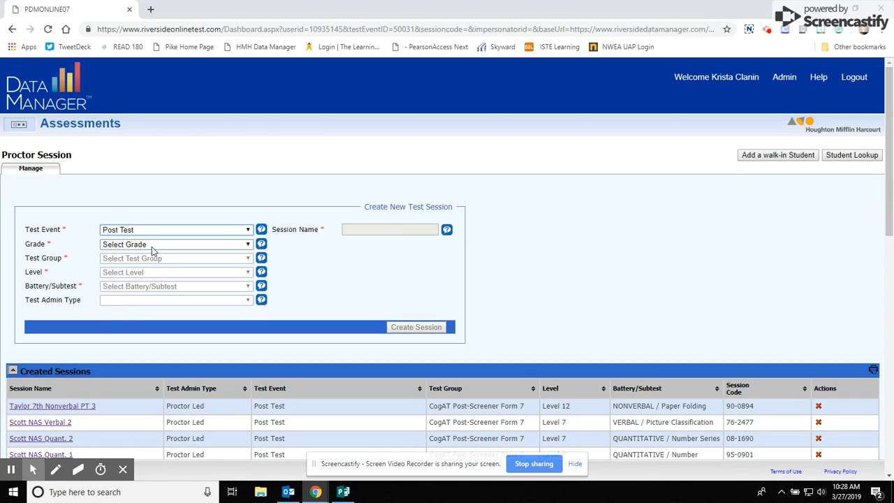
click(148, 246)
click(146, 261)
click(147, 274)
click(147, 273)
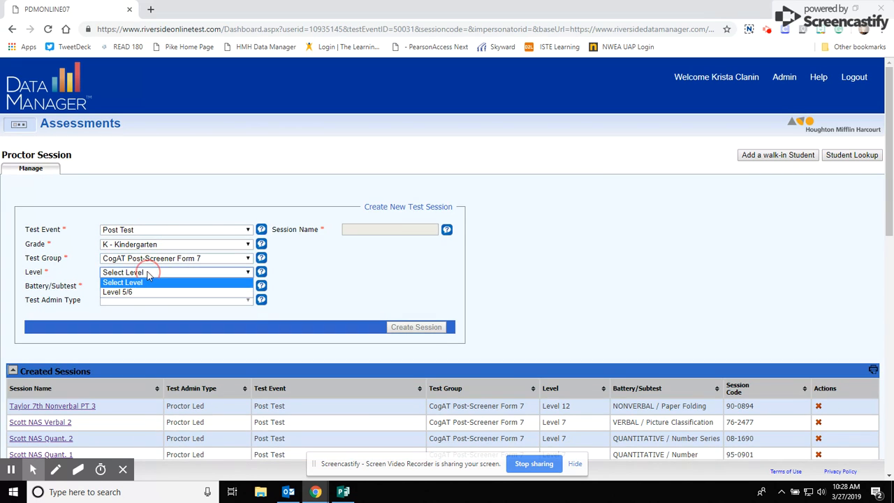
click(143, 292)
click(143, 289)
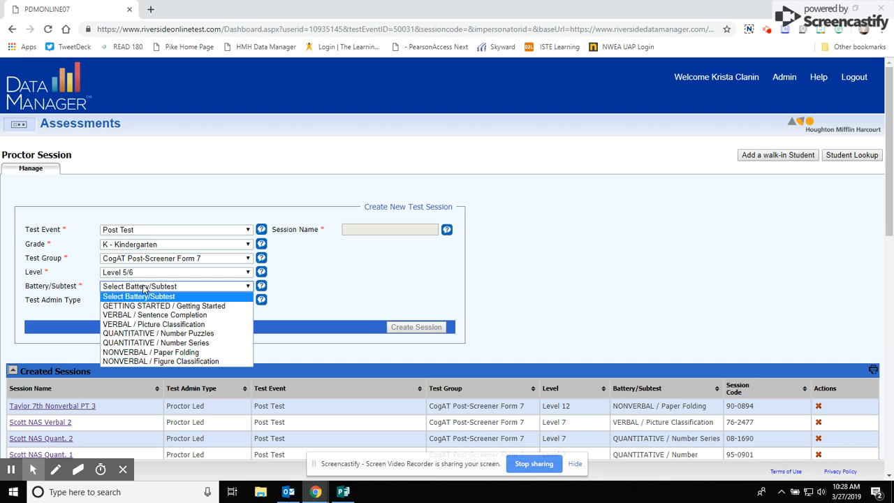
click(142, 334)
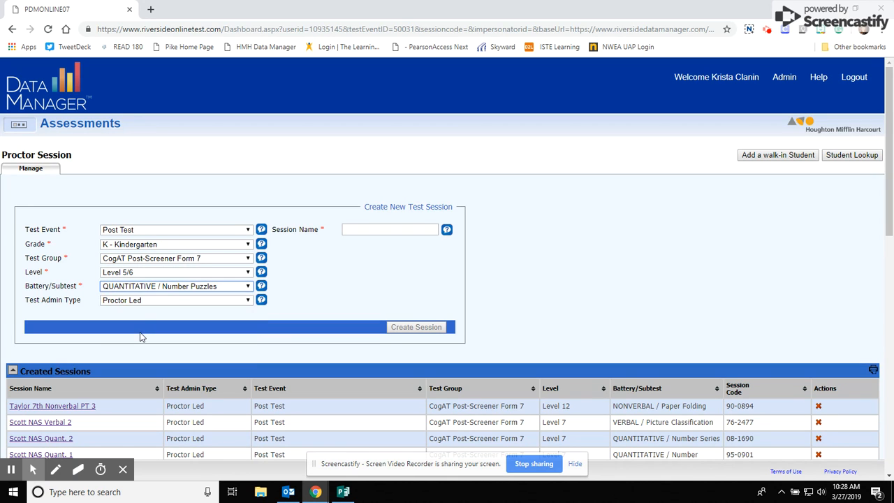
Name the session ASC KDG Post Quan 3 and create it
click(358, 234)
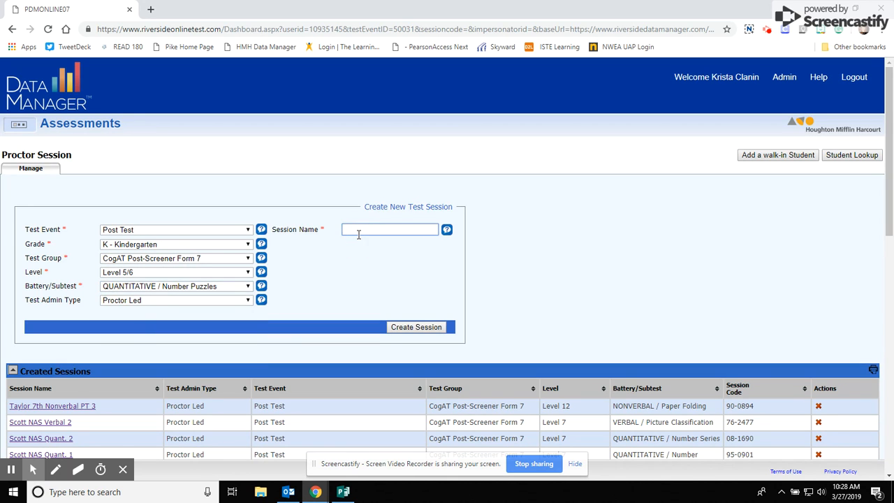
text(ASC KDG Quad)
key(BackSpace)
key(BackSpace)
key(BackSpace)
key(BackSpace)
text(Post Quan 3)
click(413, 328)
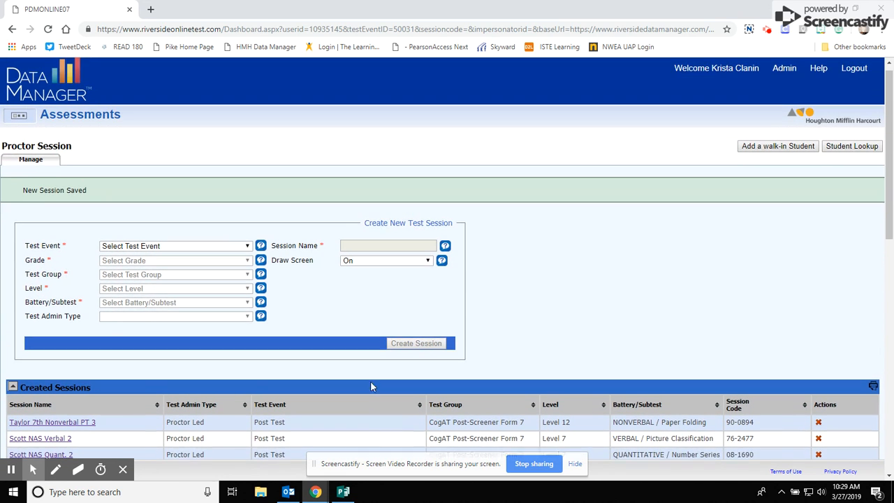
Reload the proctoring page and open the ASC 1st Post Verbal 1 session from the created sessions list
scroll(372, 386, up, 1)
click(47, 30)
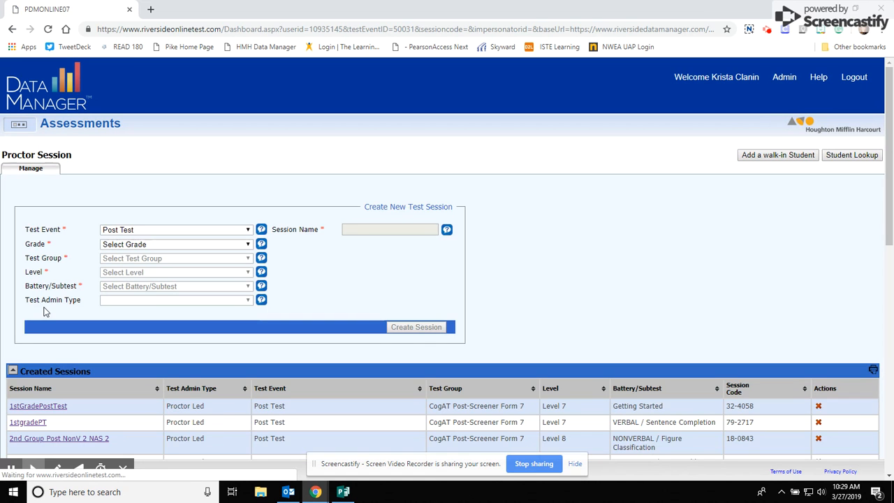
scroll(58, 402, down, 3)
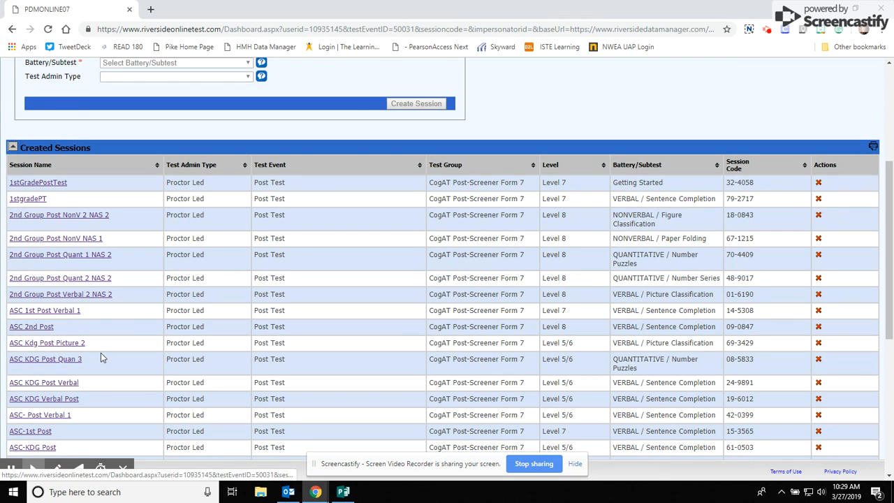
scroll(72, 371, down, 1)
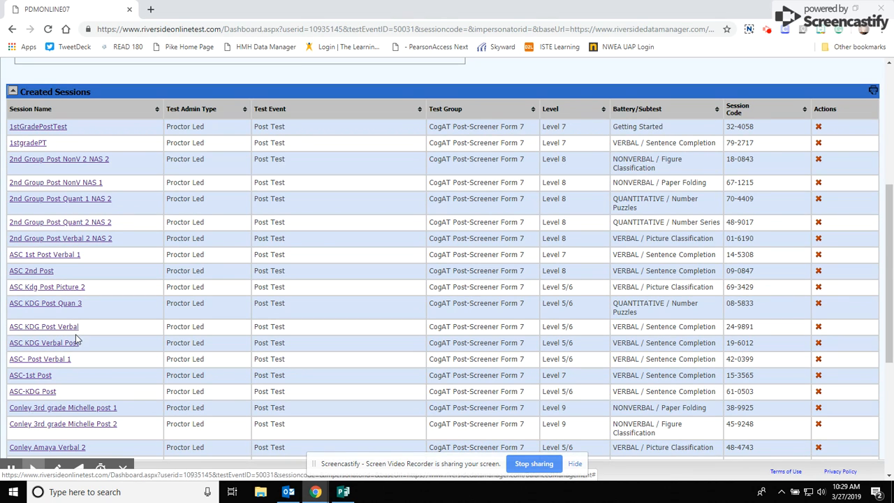
click(64, 256)
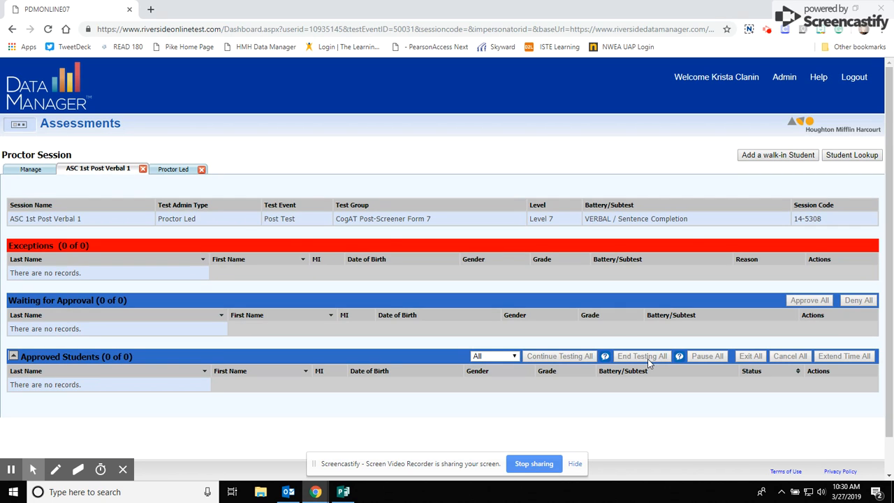
Return to session management and choose the Post Test event and grade 1 - One for a new session
click(32, 172)
click(138, 230)
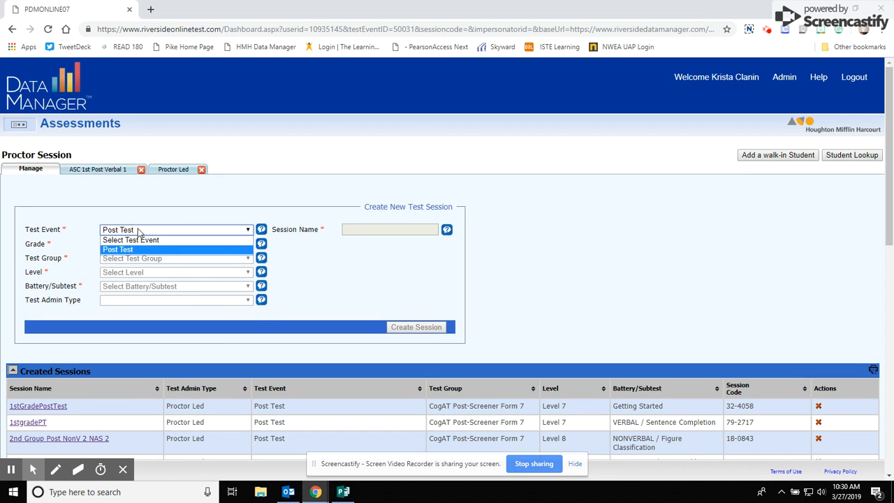
click(139, 249)
click(140, 245)
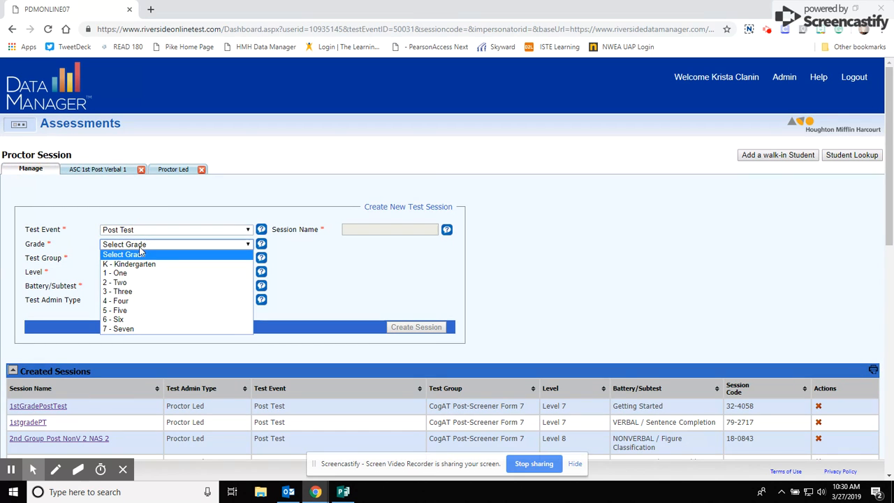
click(129, 274)
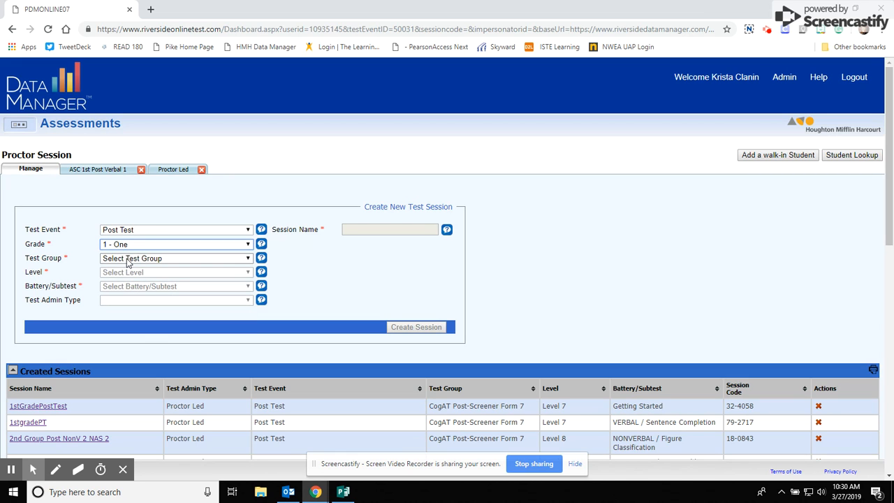
Set the test group to CogAT Post-Screener Form 7, level to Level 7 and battery to NONVERBAL / Paper Folding
click(128, 259)
click(134, 280)
click(134, 274)
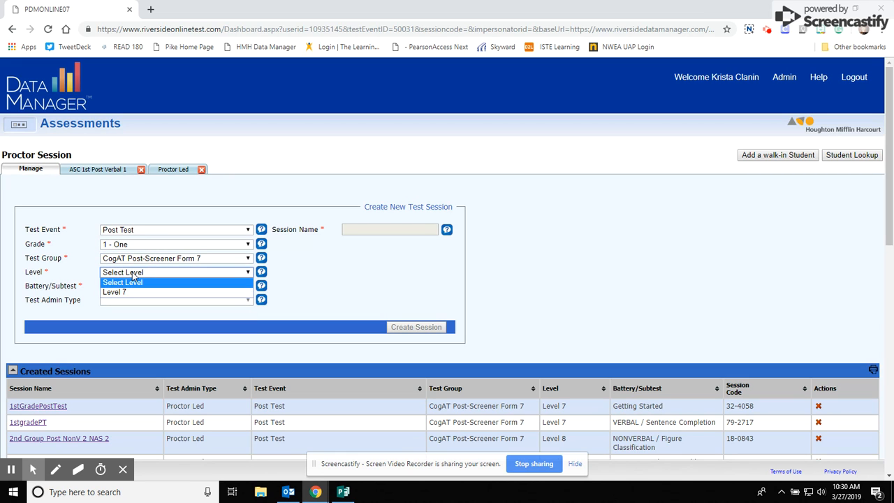
click(128, 292)
click(127, 287)
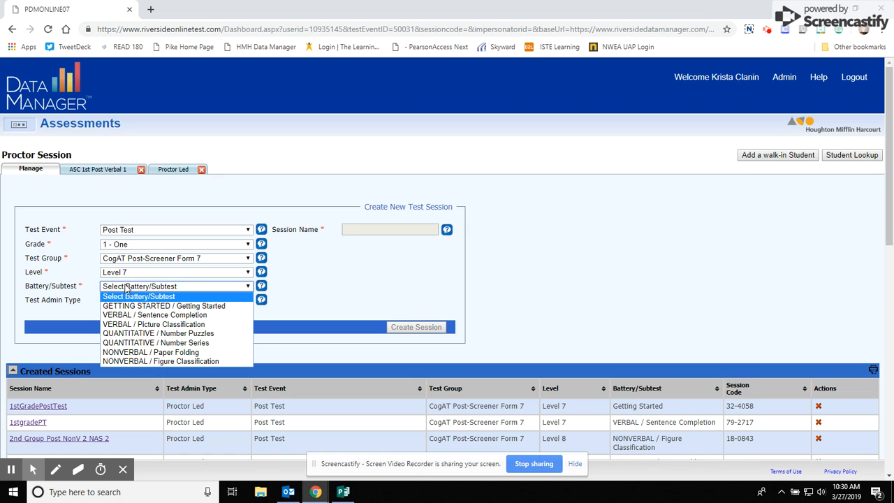
click(134, 353)
Name the session ASC 1st Post NonV 4 and create it
click(368, 229)
text(aSC)
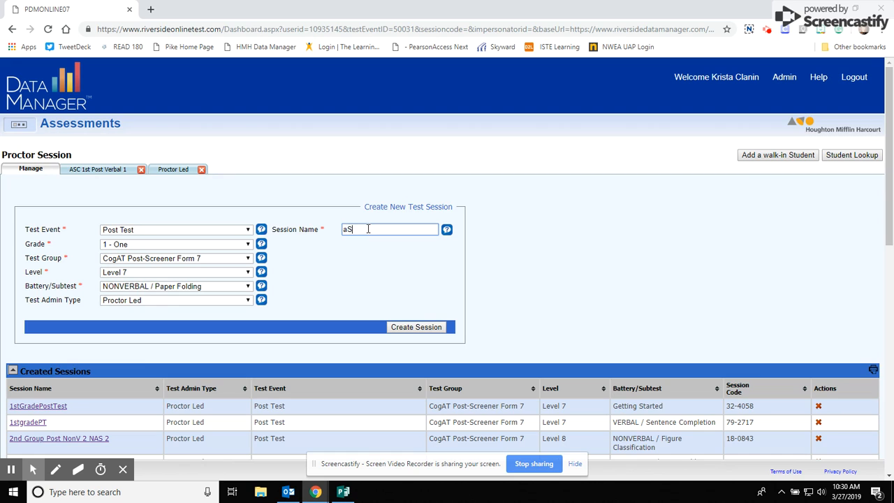
key(BackSpace)
key(BackSpace)
key(BackSpace)
key(BackSpace)
text(ASC 1st Post NonV 4)
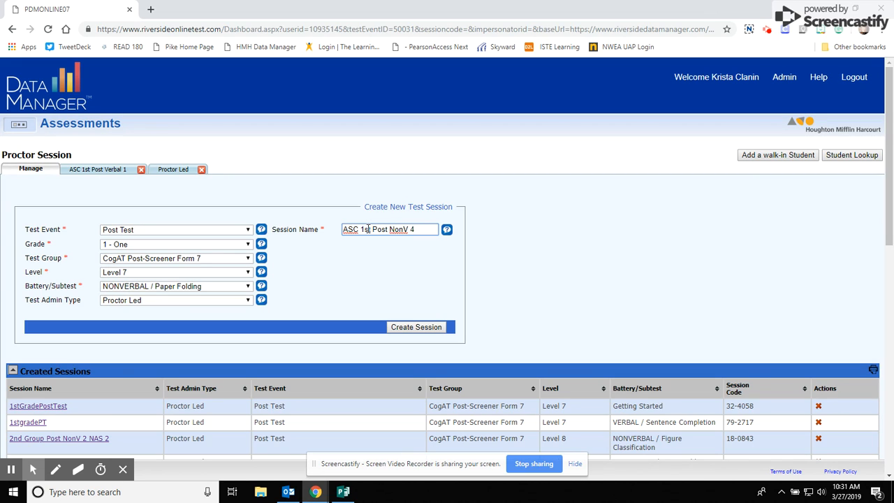
click(432, 330)
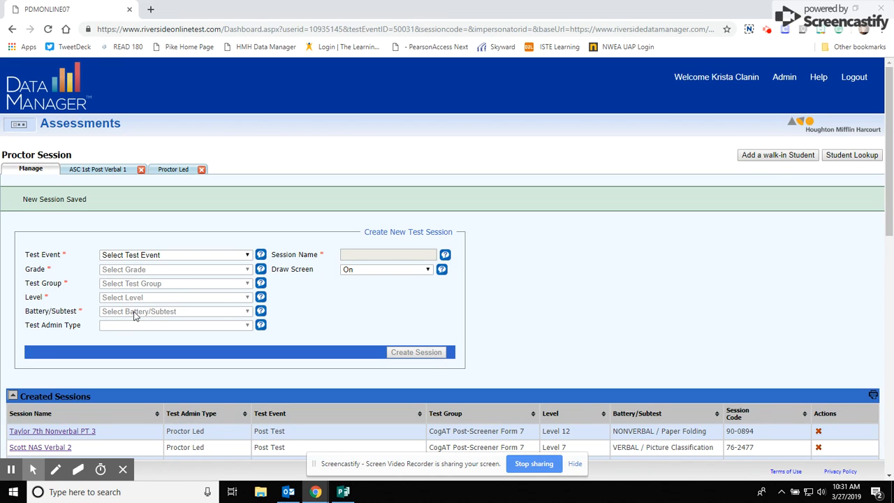
Switch to the ASC 1st Post Verbal 1 session's monitoring view
scroll(135, 315, down, 1)
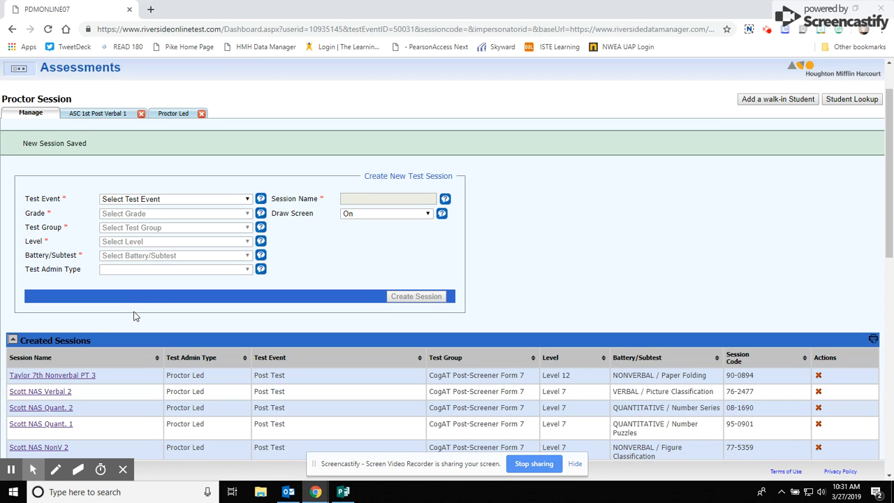
click(119, 115)
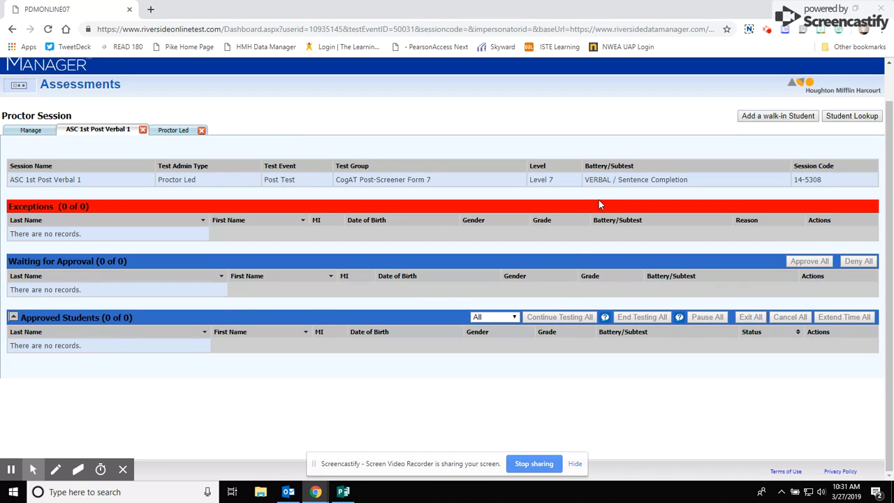